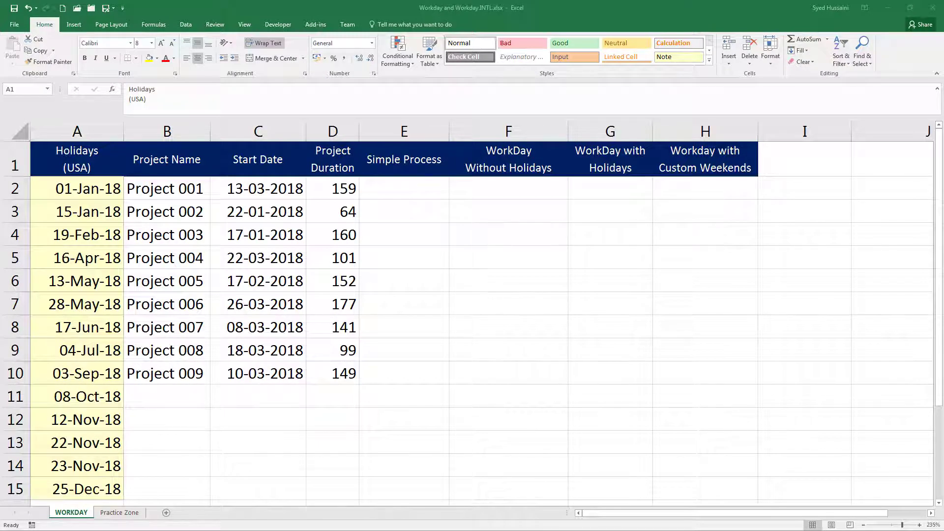
Enter =C2+D2 in E2 to get Project 001's start-plus-duration end date.
key("ctrl+shift+u")
left_click(373, 179)
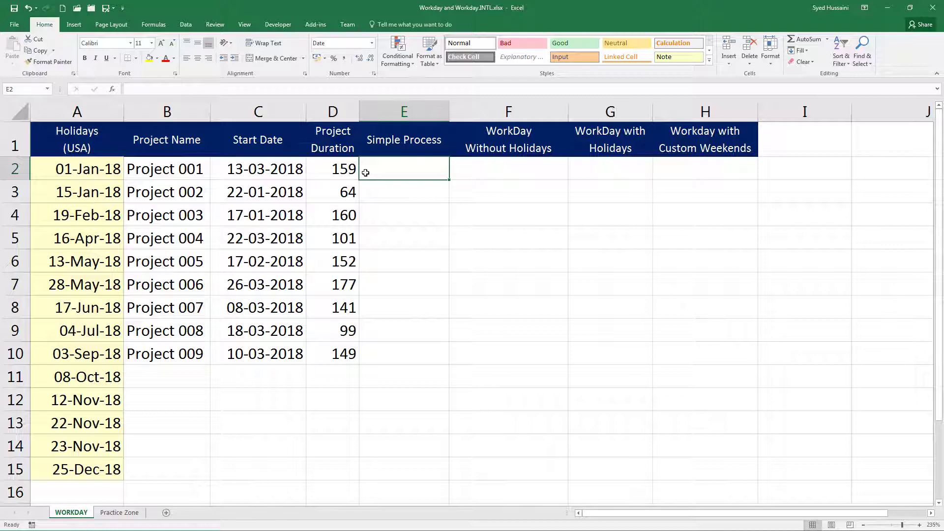
type("=")
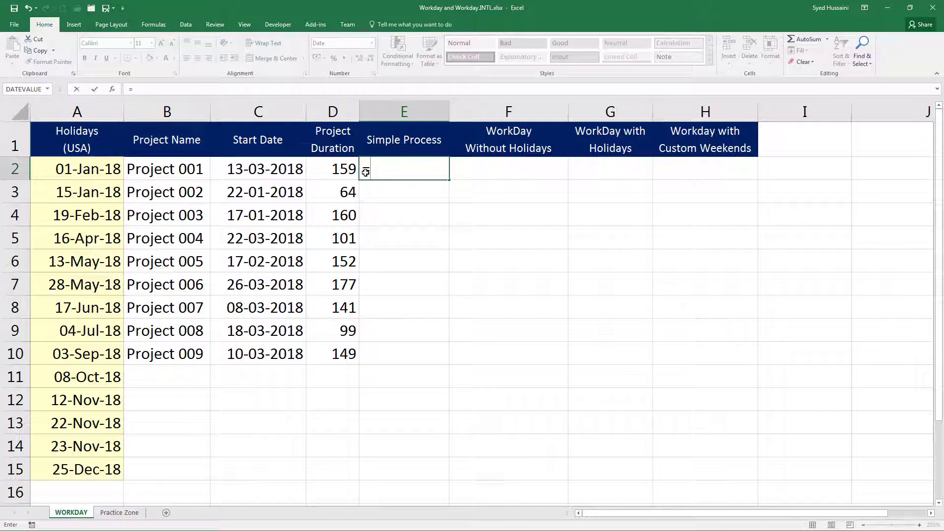
left_click(280, 169)
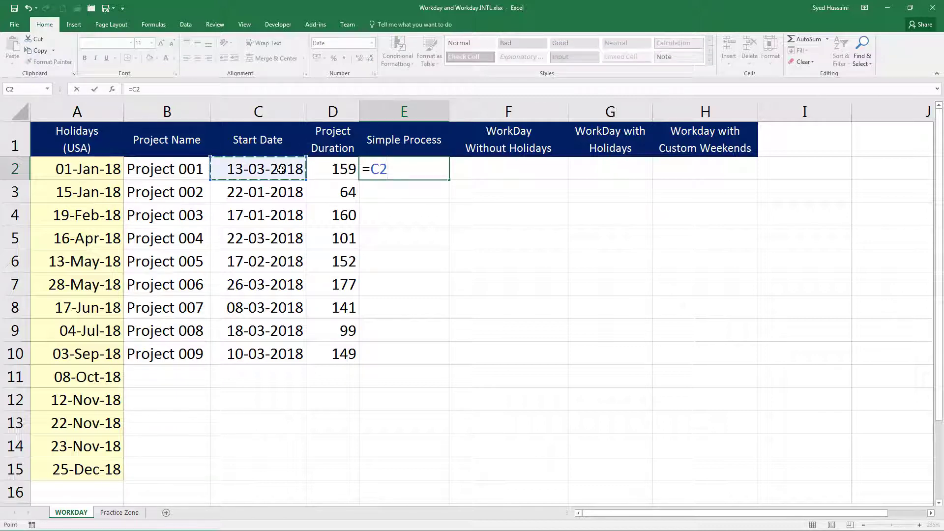
type("+")
left_click(326, 175)
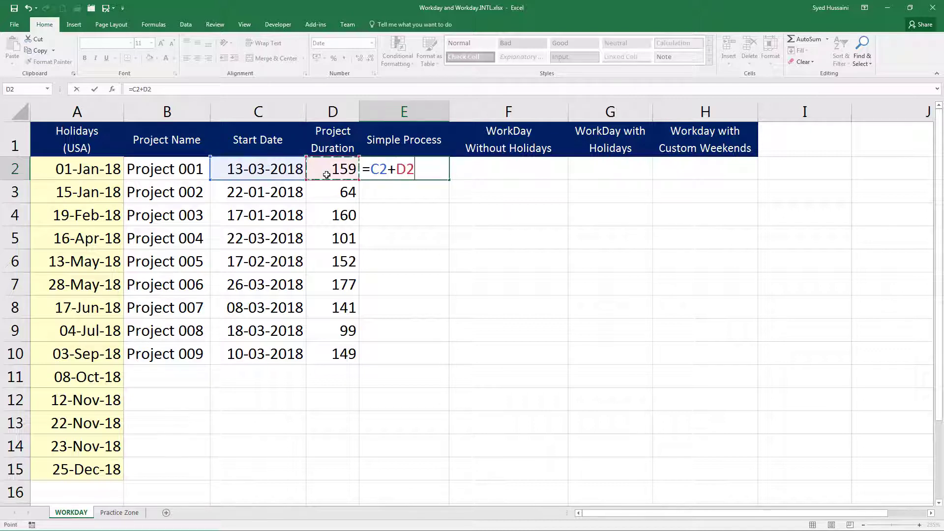
key("Return")
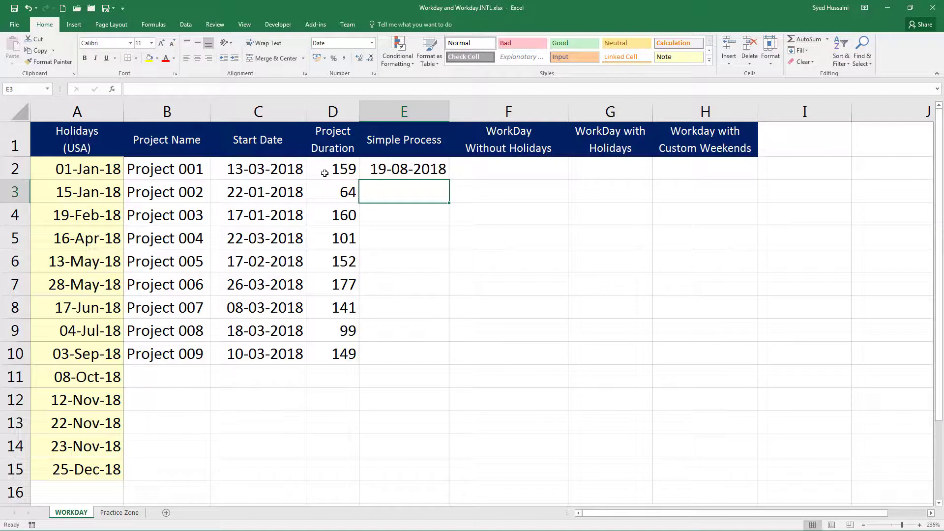
Fill the E2 formula down through E10 for all nine projects.
left_click(286, 172)
left_click(407, 173)
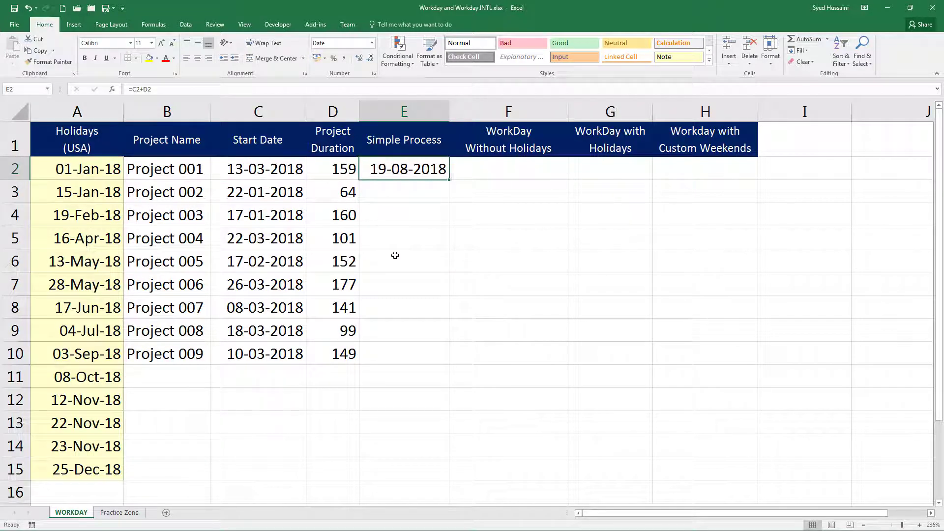
left_click_drag(449, 180, 449, 369)
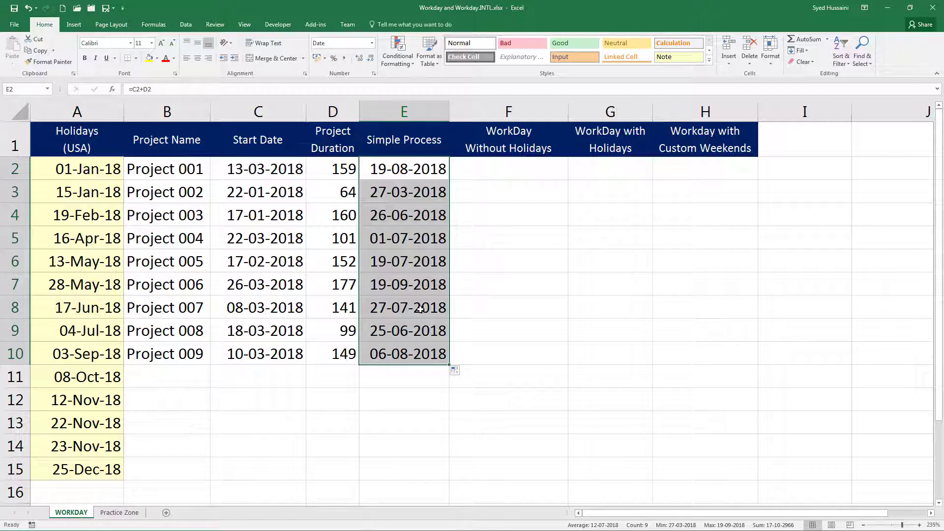
left_click(508, 179)
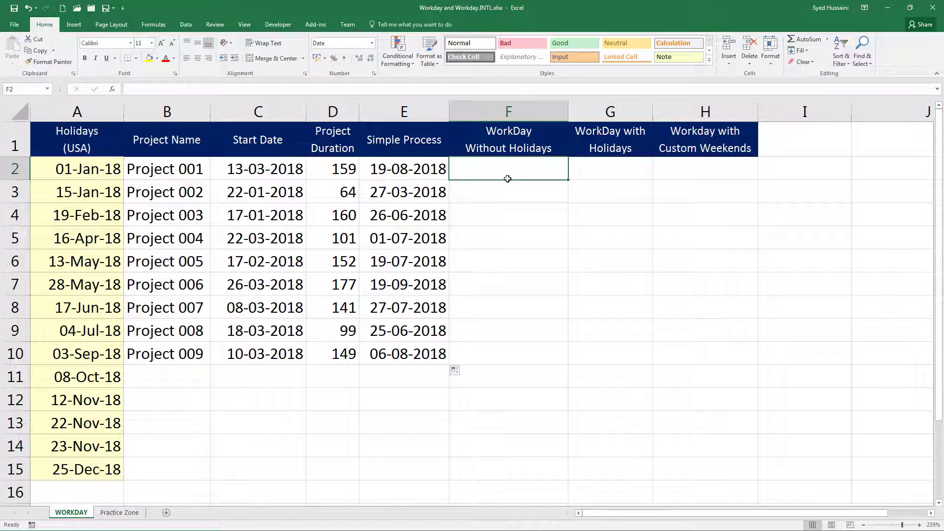
Enter =WORKDAY(C2,D2) in F2 for Project 001's weekend-skipping finish date.
type("=work")
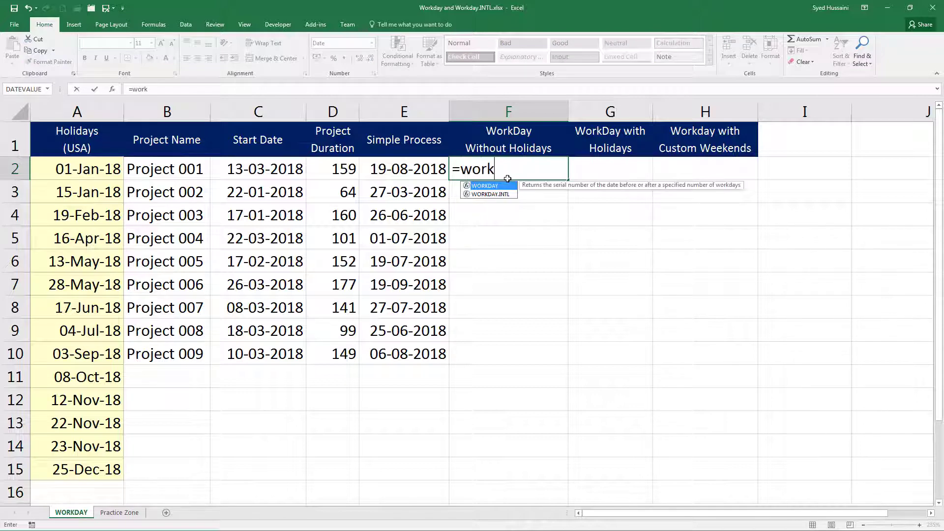
key("Tab")
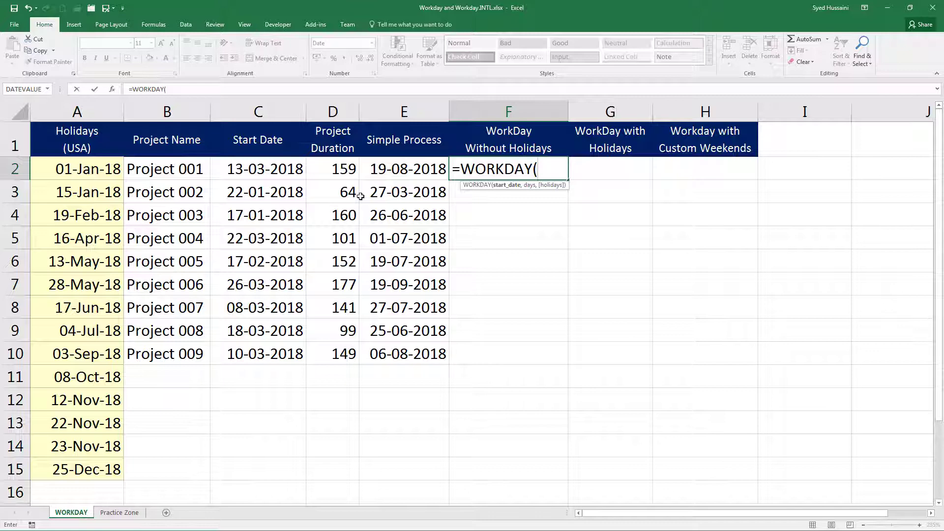
left_click(275, 171)
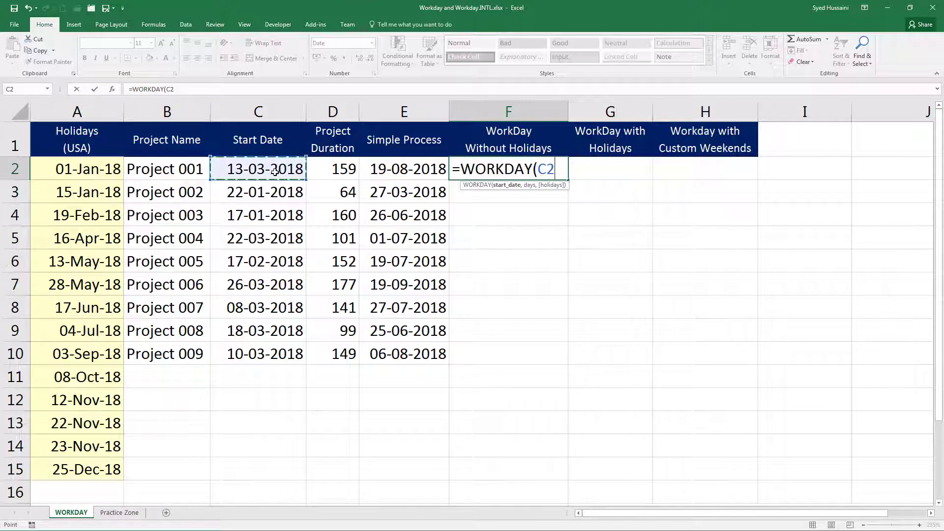
type(",")
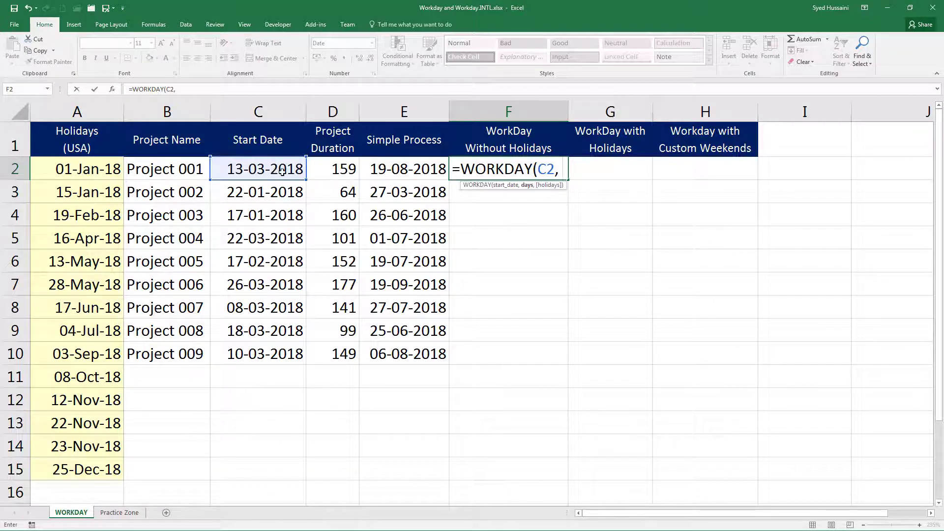
left_click(330, 167)
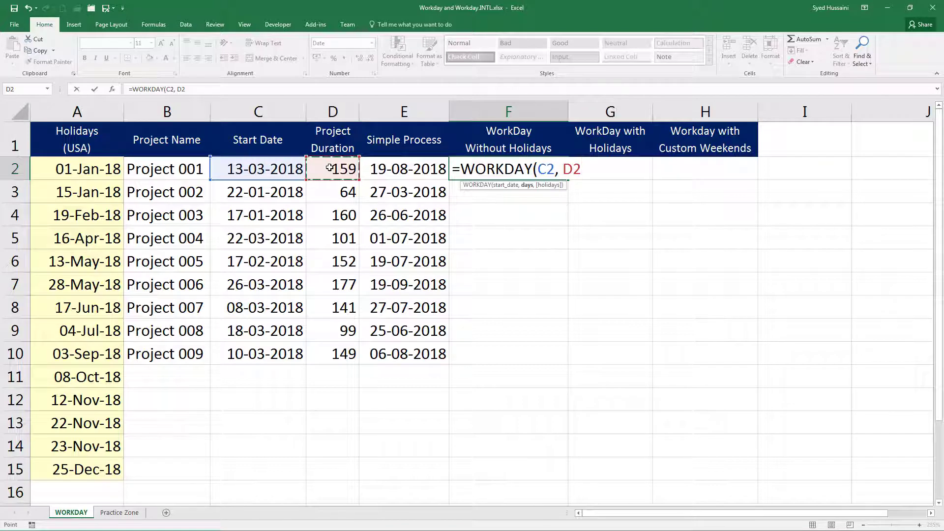
type(")")
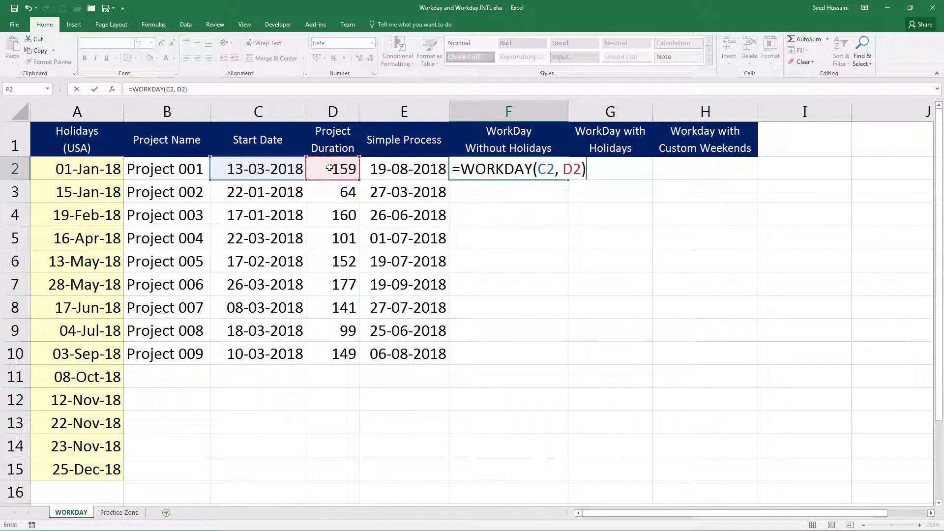
key("Return")
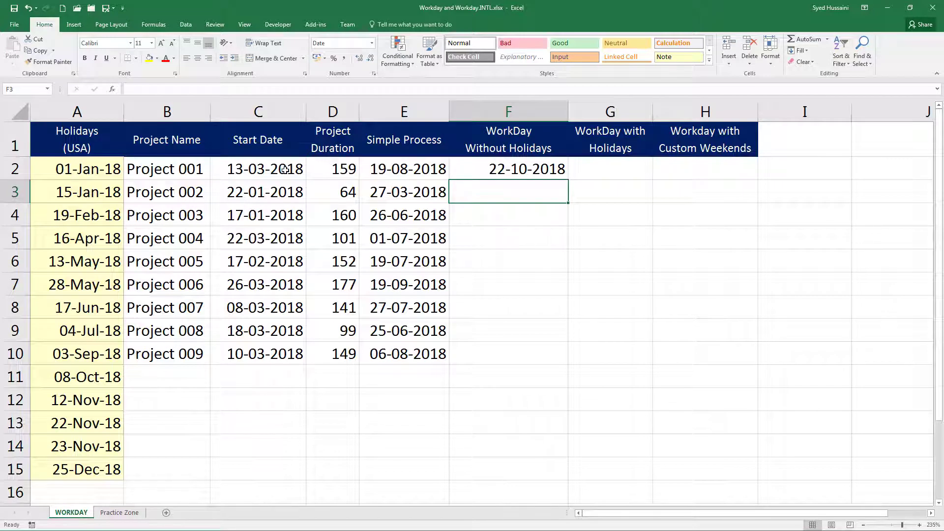
Copy the F2 WORKDAY formula down to F10, giving 22-10-2018 through 04-10-2018.
left_click(331, 169)
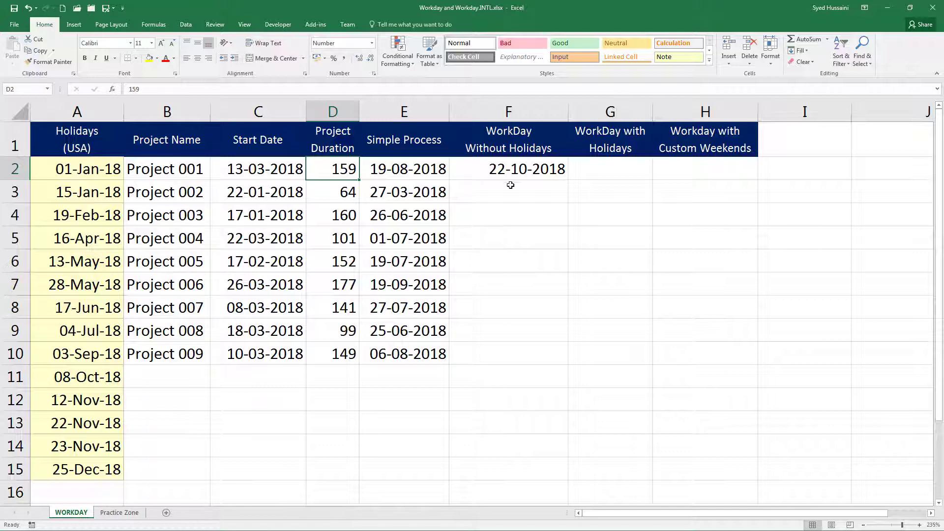
left_click(520, 170)
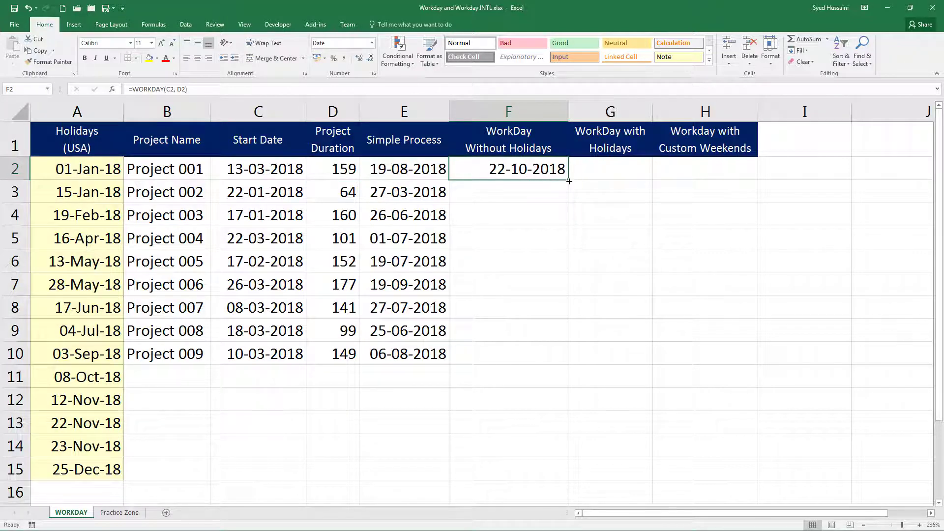
left_click_drag(568, 180, 557, 358)
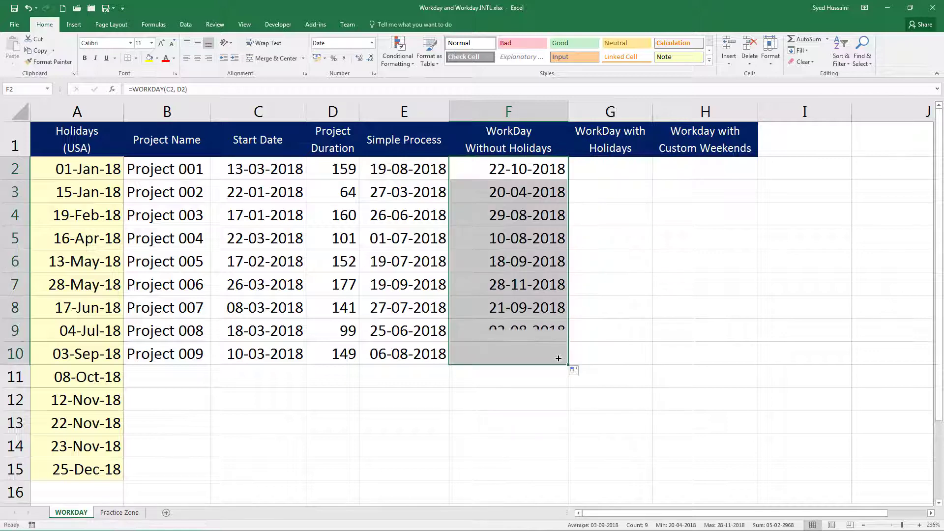
left_click_drag(533, 195, 524, 348)
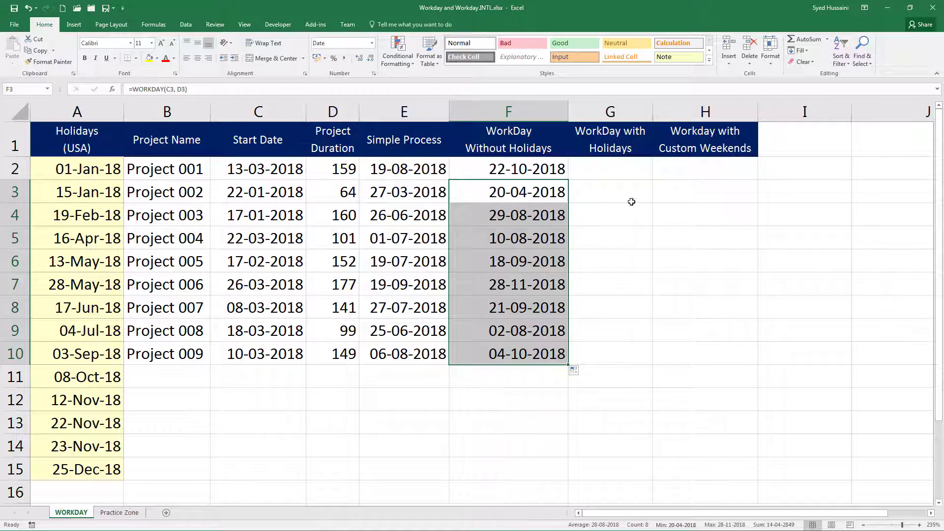
left_click(624, 166)
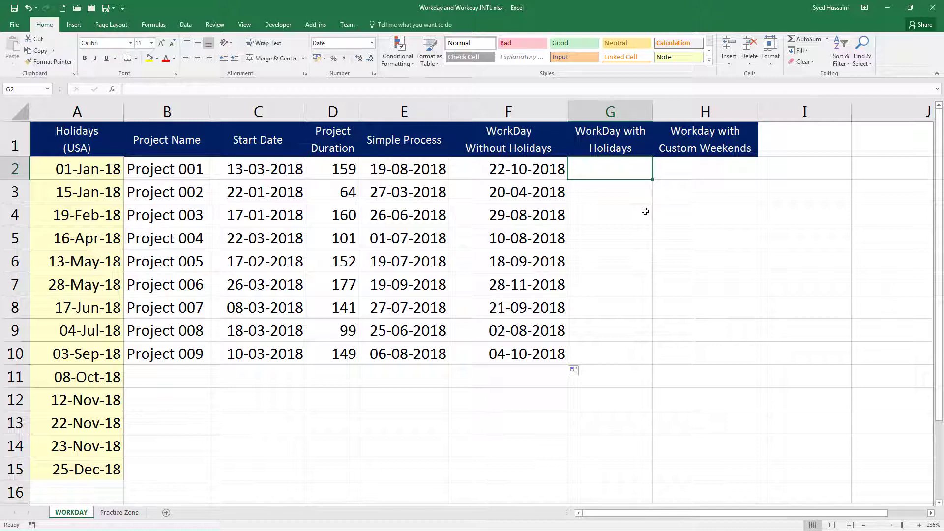
Enter =WORKDAY(C2,D2,$A$2:$A$15) in G2 so holidays are skipped, returning 29-10-2018.
type("=wo")
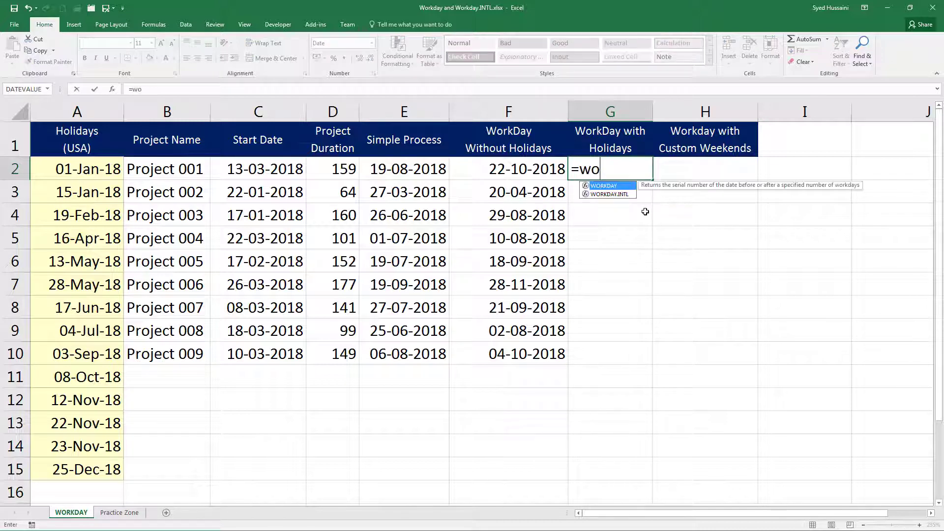
key("Tab")
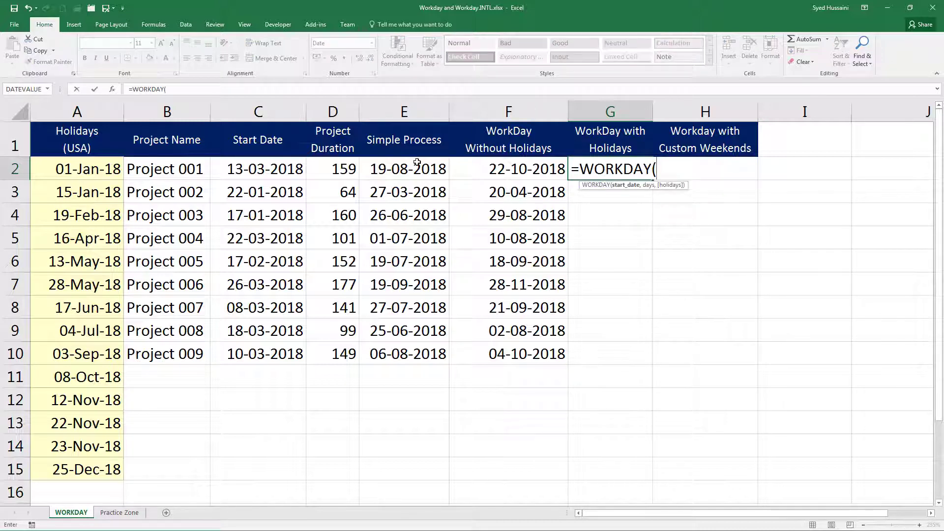
left_click(280, 169)
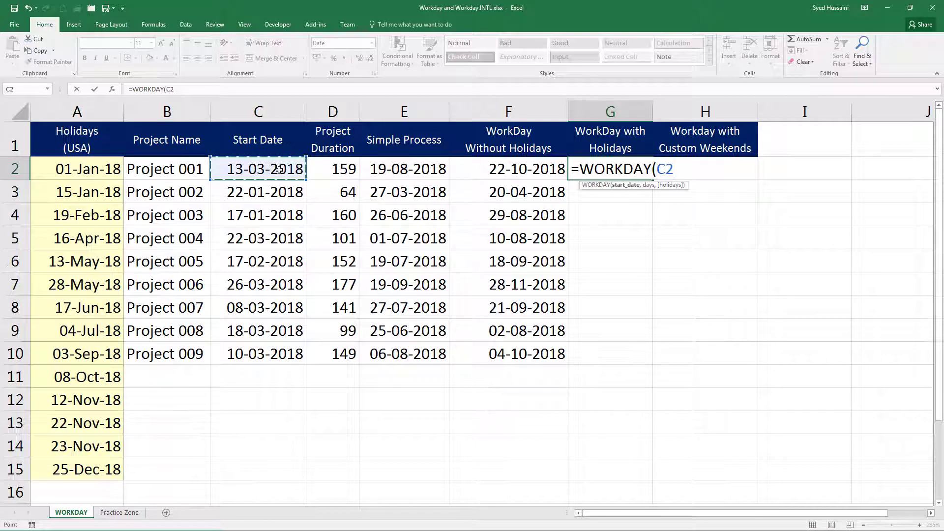
type(",")
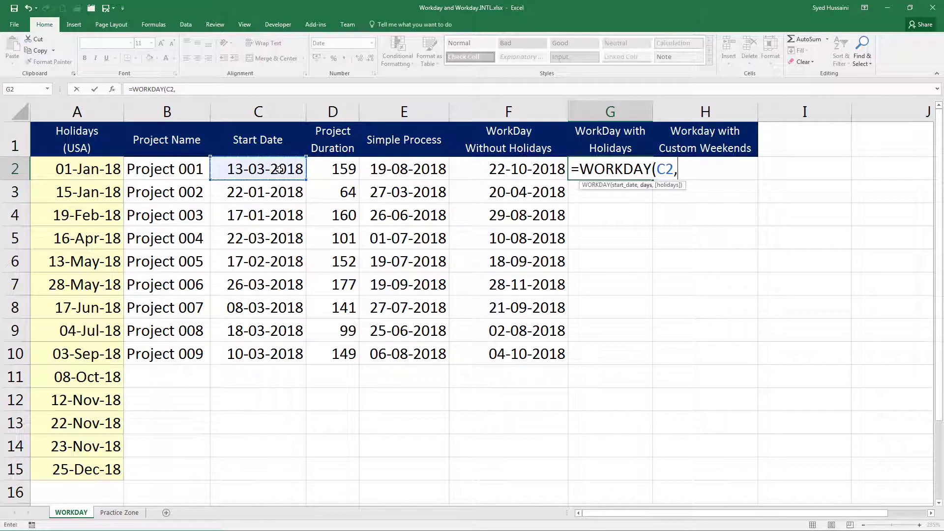
left_click(340, 170)
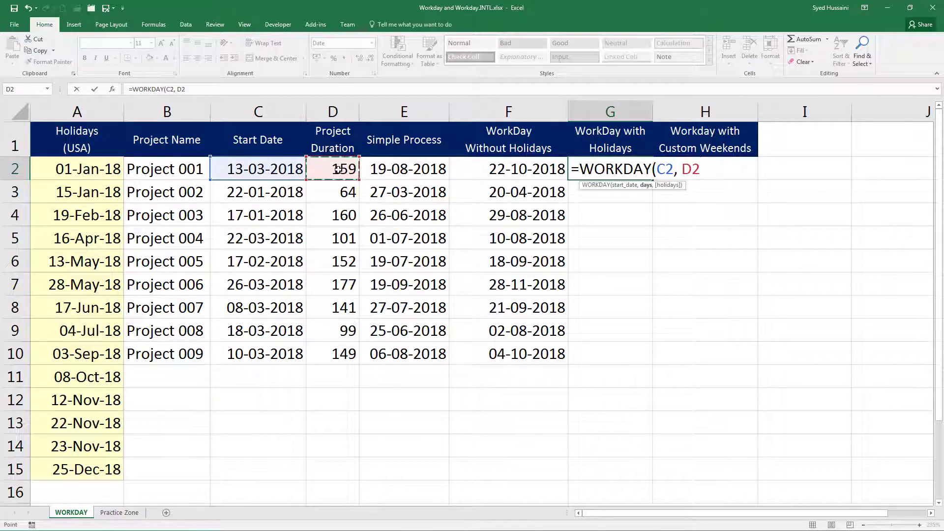
type(",")
left_click_drag(103, 169, 89, 470)
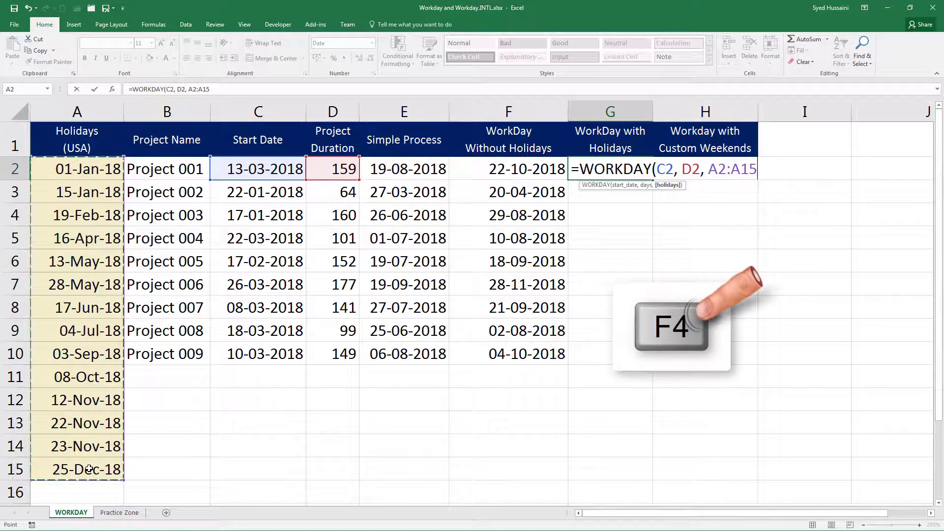
key("F4")
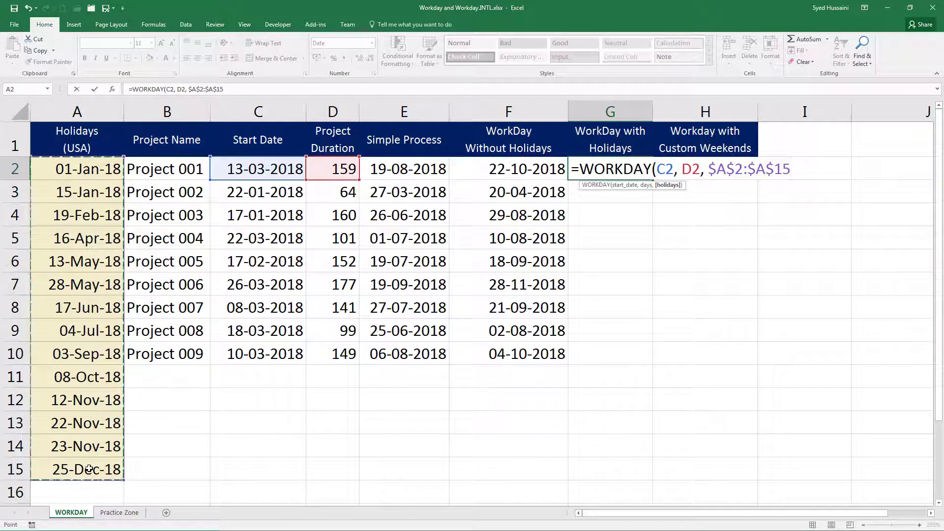
type(")")
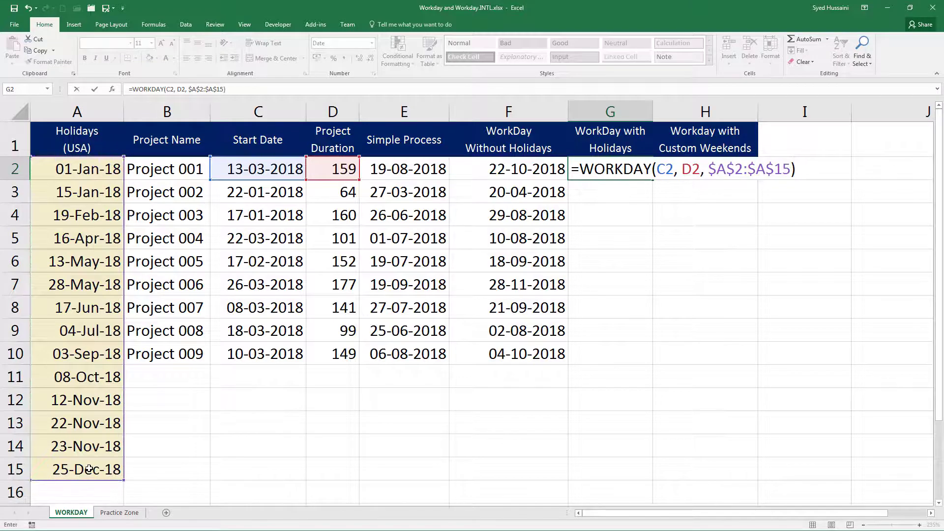
key("Return")
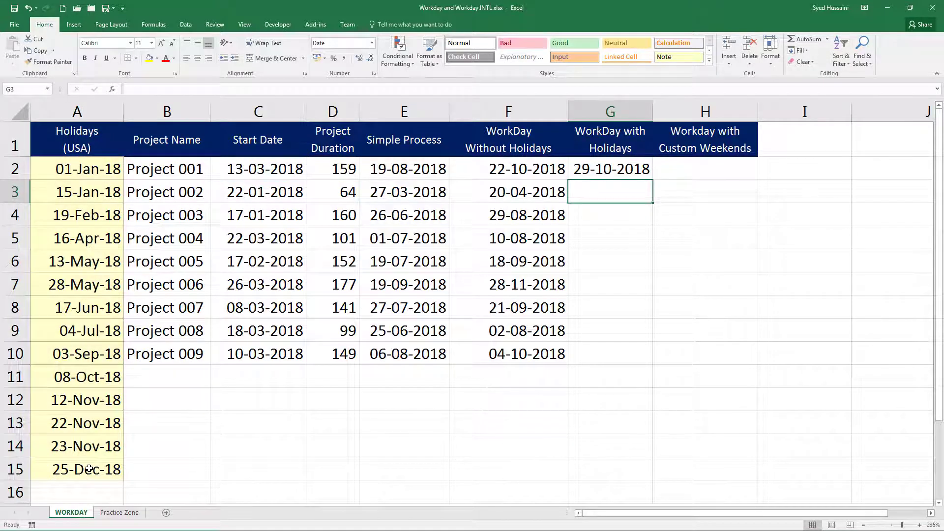
Copy G2's holiday-aware formula down to G10 and compare results against column F.
left_click(645, 173)
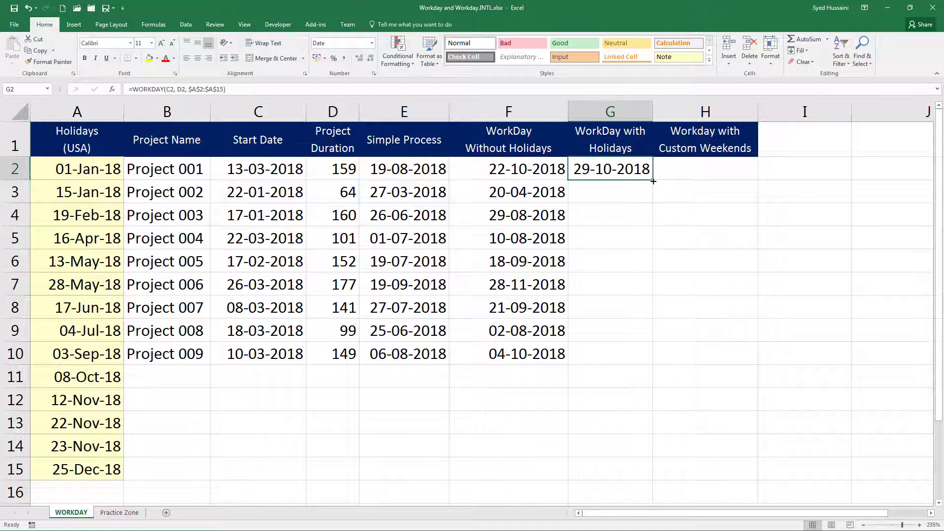
left_click_drag(653, 181, 647, 363)
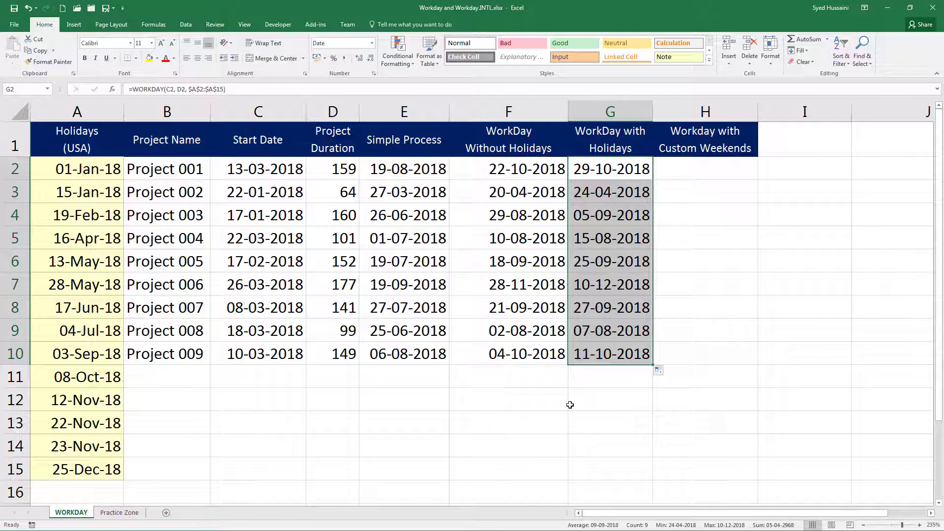
left_click(590, 241)
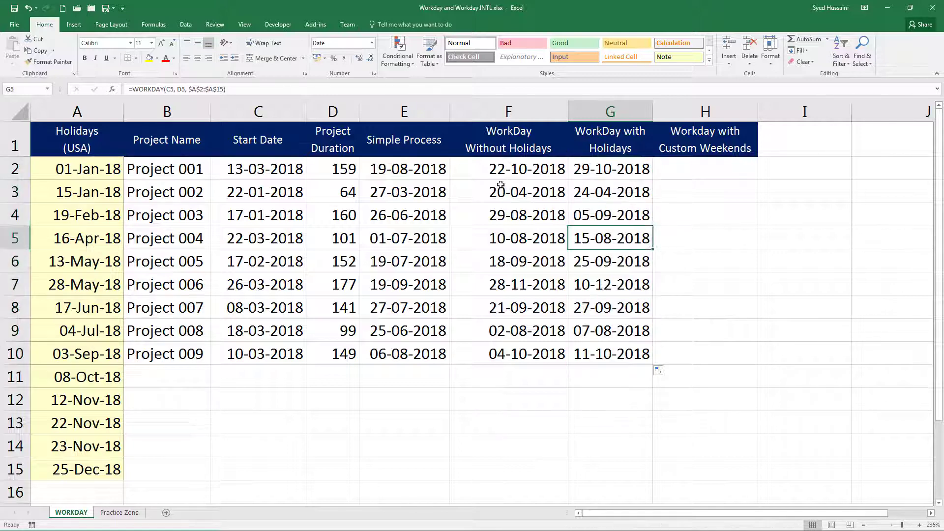
left_click(545, 172)
left_click_drag(544, 172, 593, 176)
left_click_drag(514, 193, 612, 193)
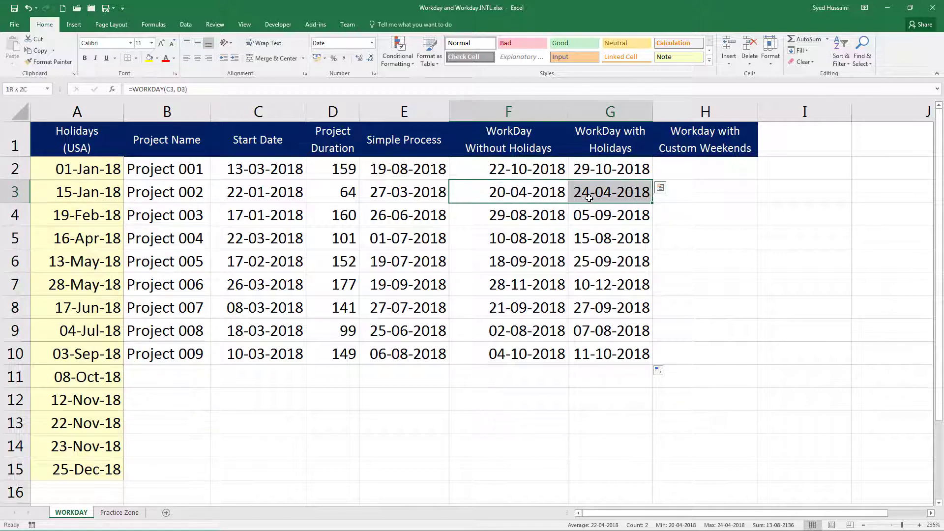
left_click(579, 265)
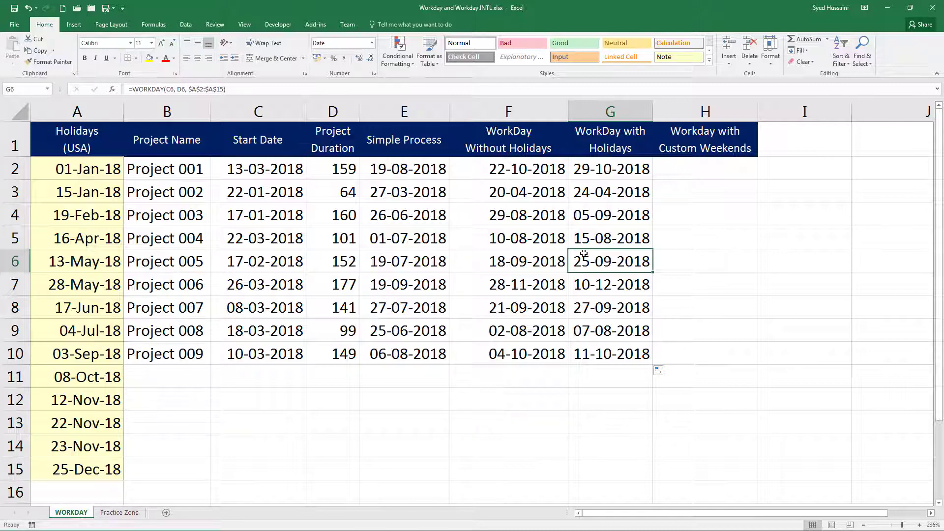
Start a WORKDAY.INTL formula in H2, picking it from the =work autocomplete list.
left_click(704, 163)
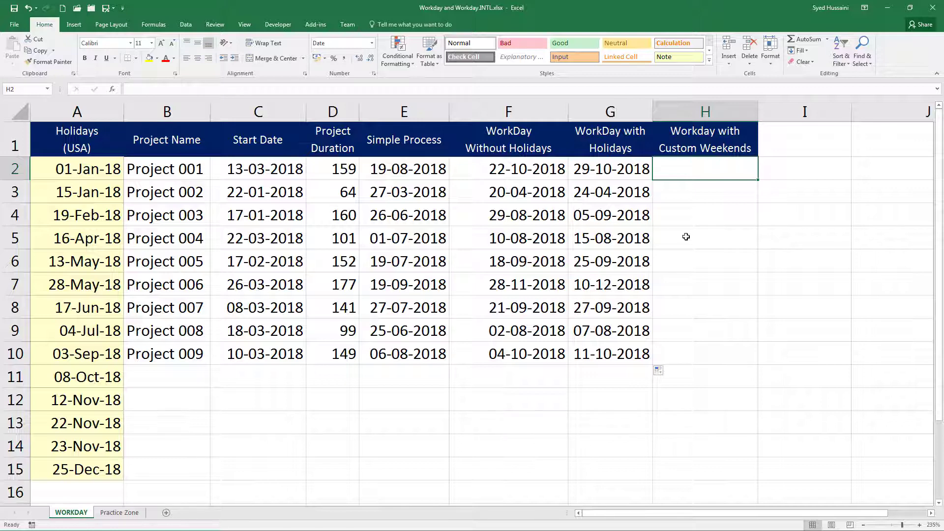
type("=")
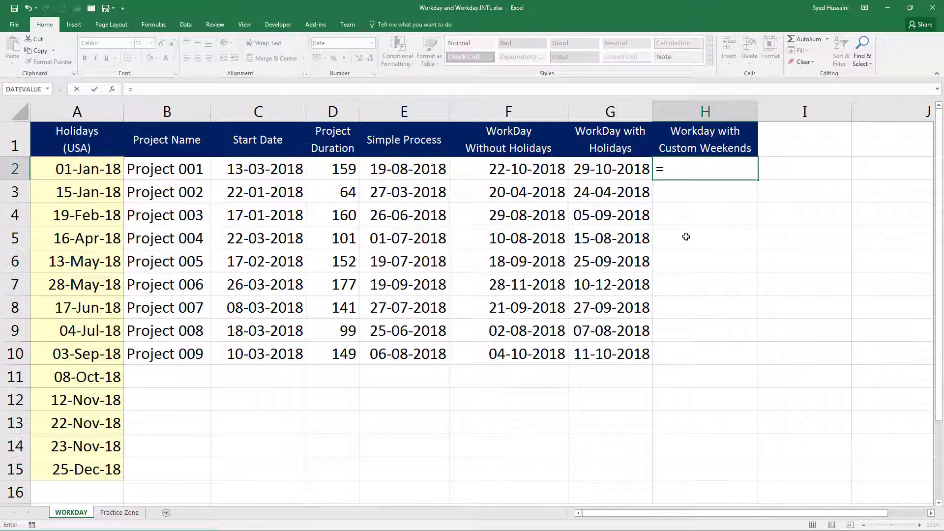
type("work")
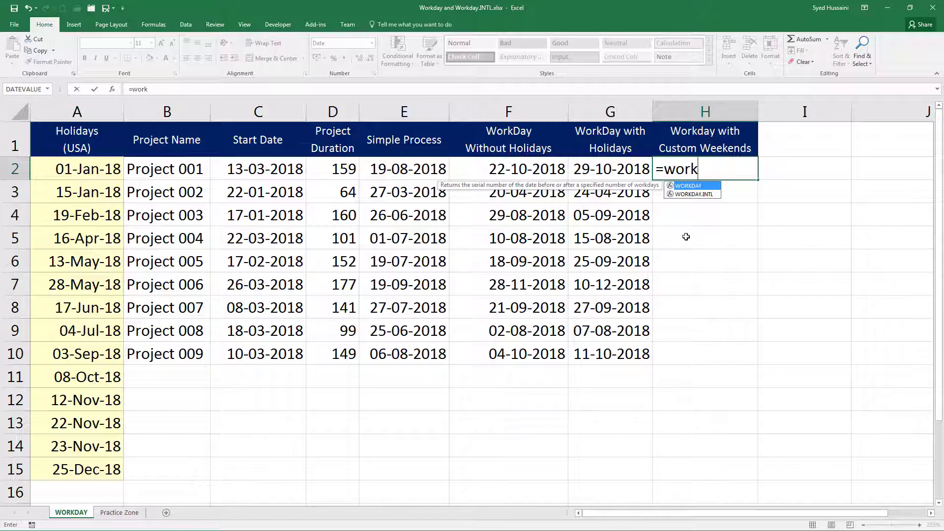
key("Down")
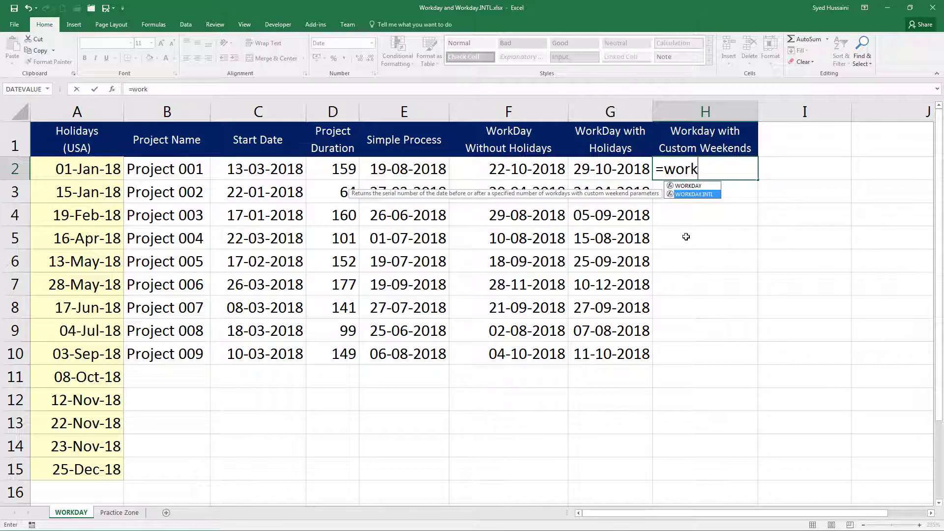
key("Tab")
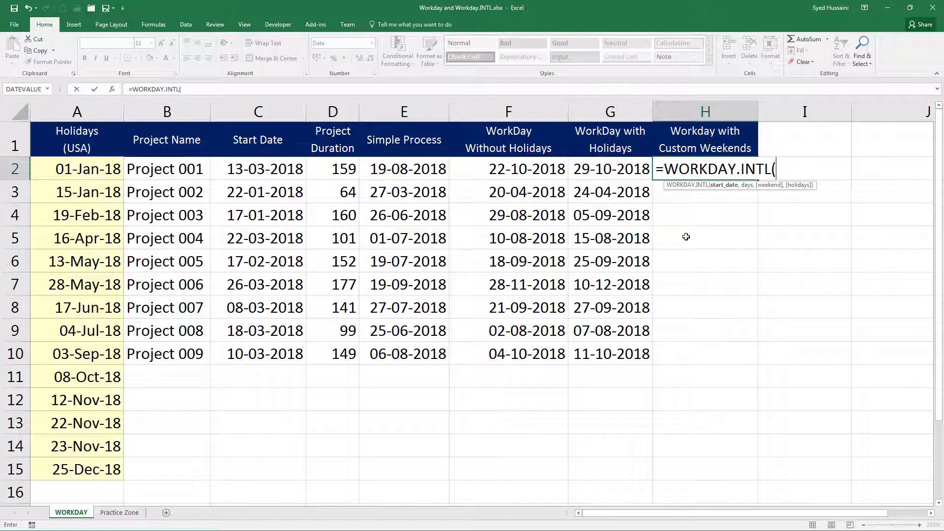
Complete H2 as =WORKDAY.INTL(C2,D2,11), Sunday-only weekend, returning 14-09-2018.
left_click(286, 172)
type(",")
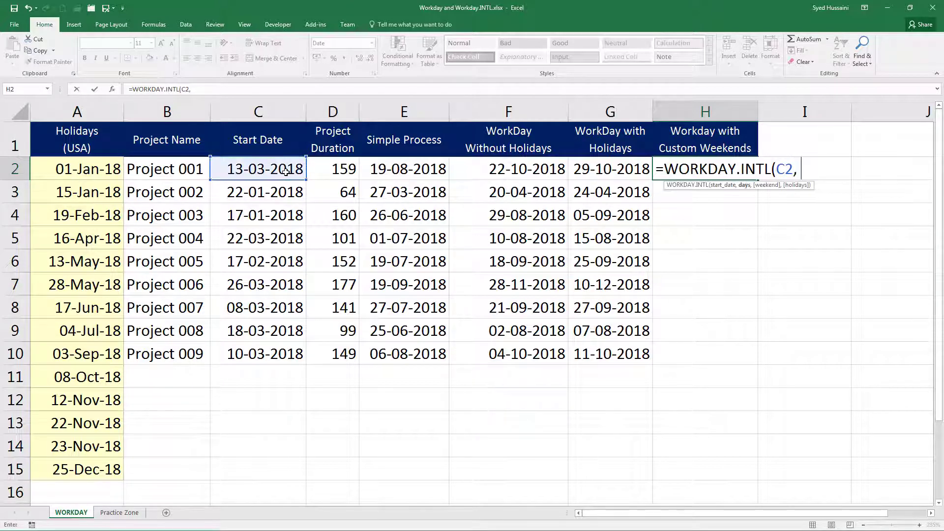
left_click(333, 168)
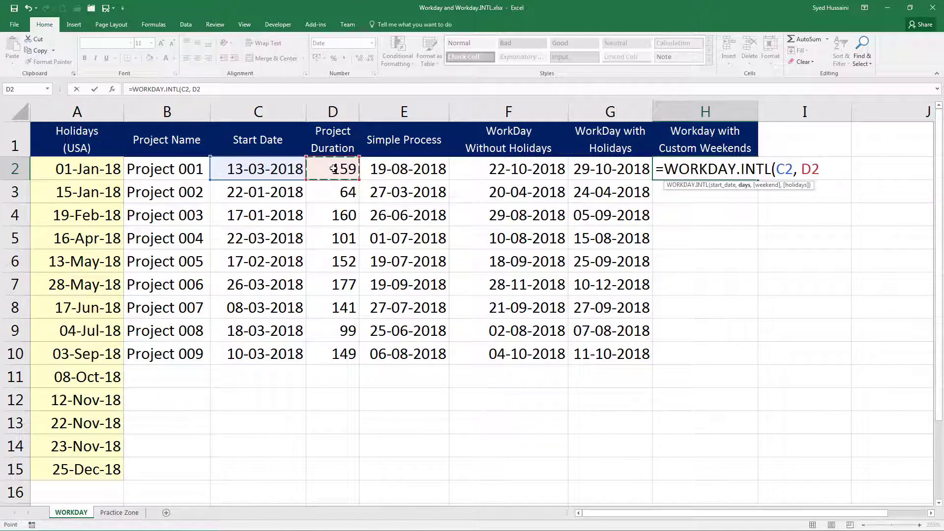
type(",")
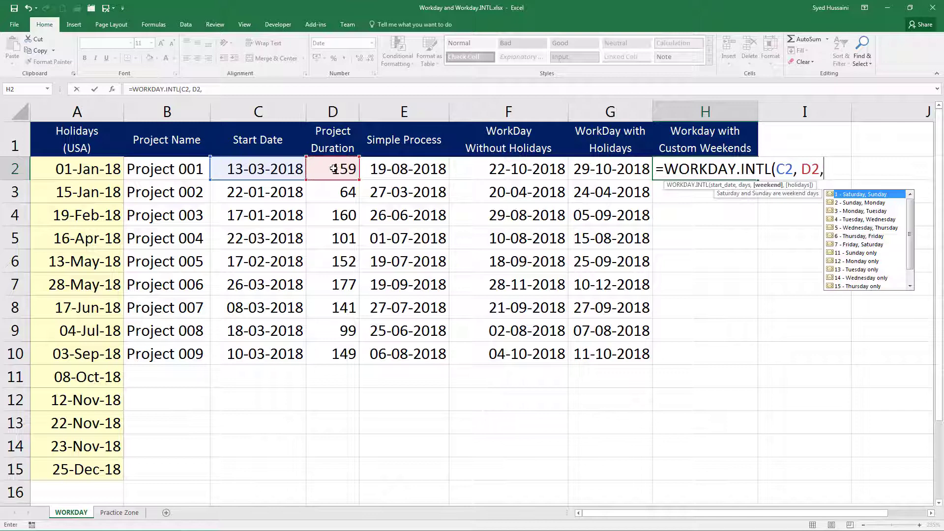
key("BackSpace")
left_click_drag(910, 216, 910, 231)
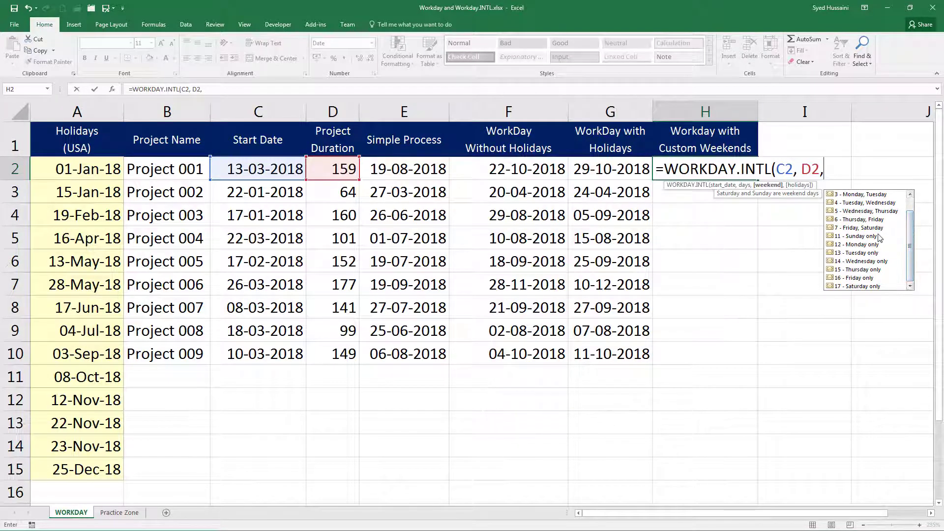
left_click(864, 240)
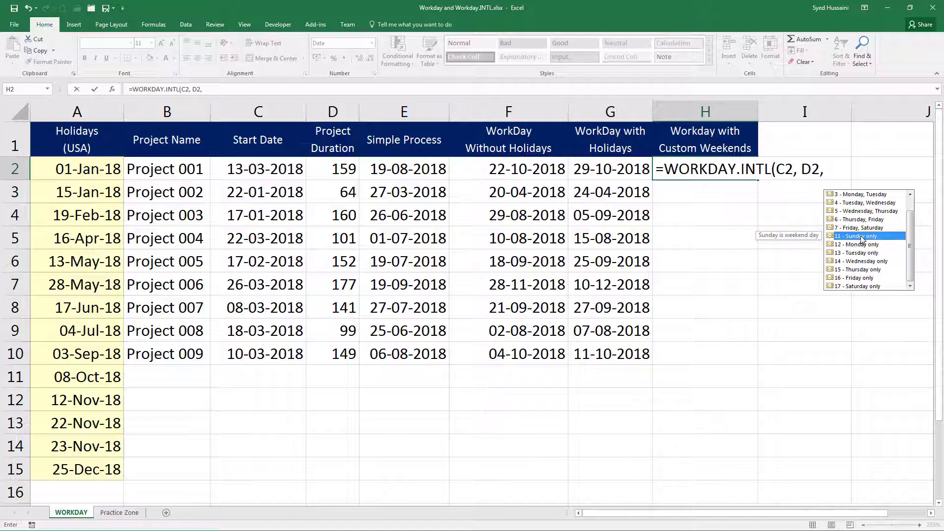
double_click(861, 240)
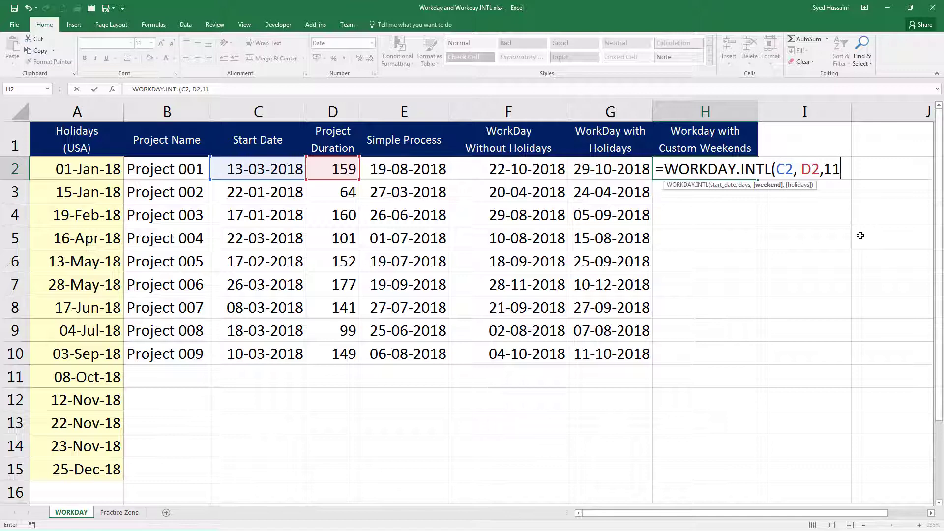
type(")")
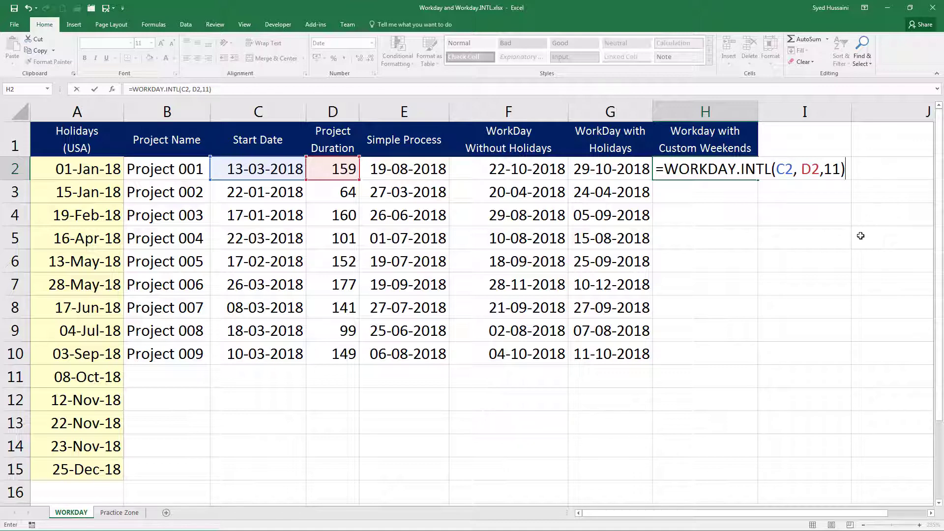
key("Return")
key("Up")
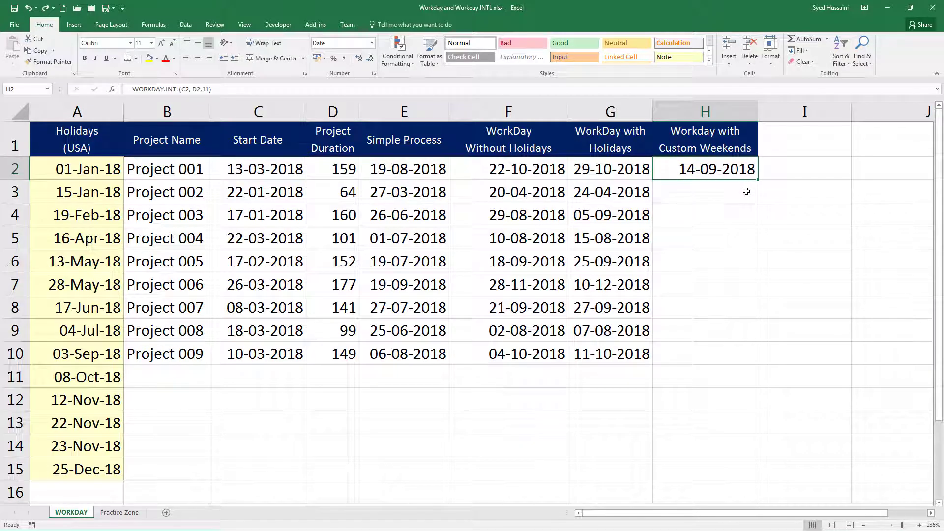
Copy H2's WORKDAY.INTL formula down to H10, ending at 31-08-2018.
left_click_drag(757, 180, 752, 361)
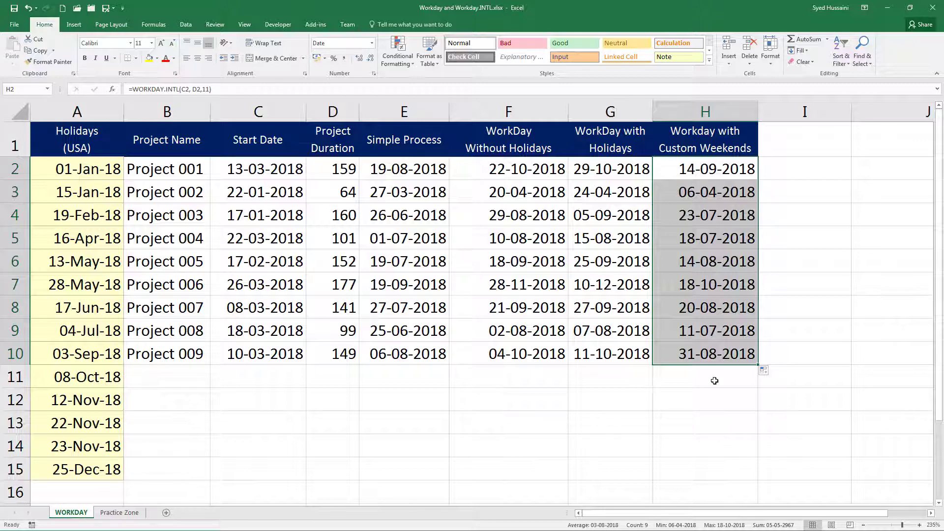
Switch to the Practice Zone sheet listing fourteen projects with empty deadline columns.
left_click(119, 513)
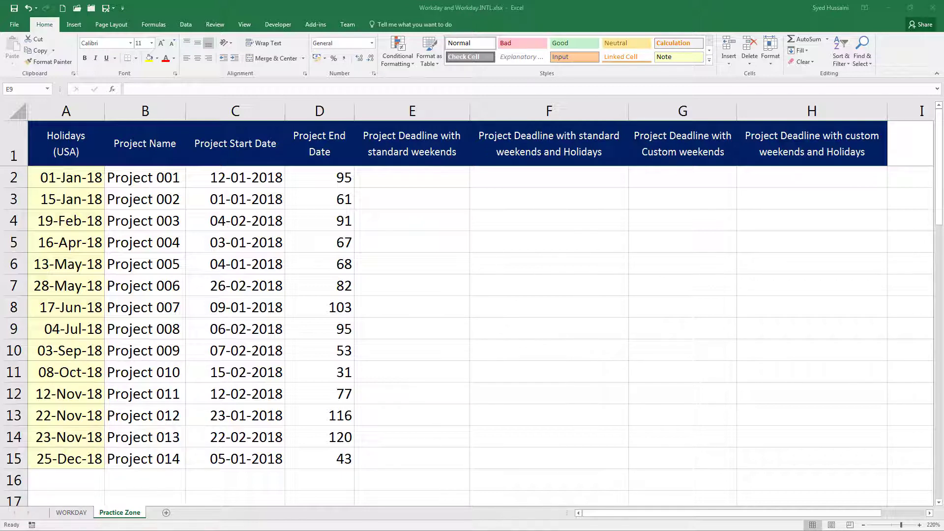
left_click(117, 515)
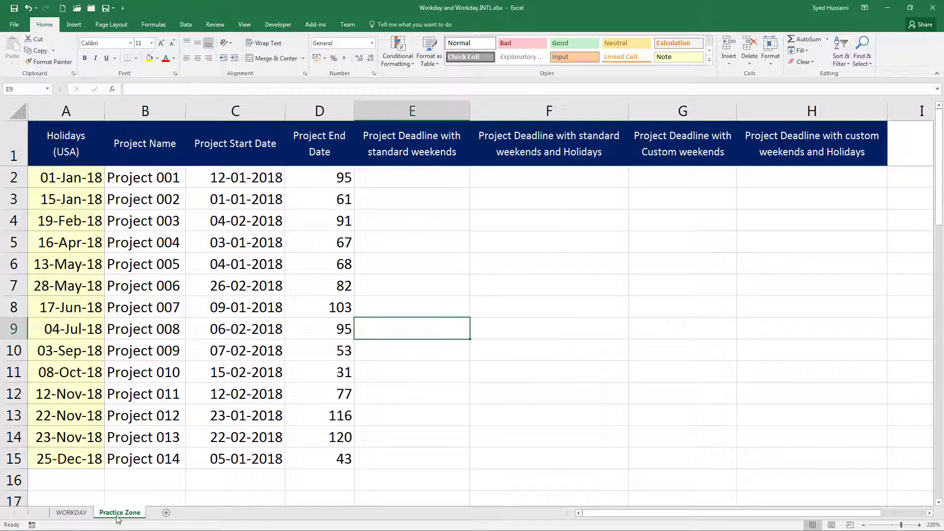